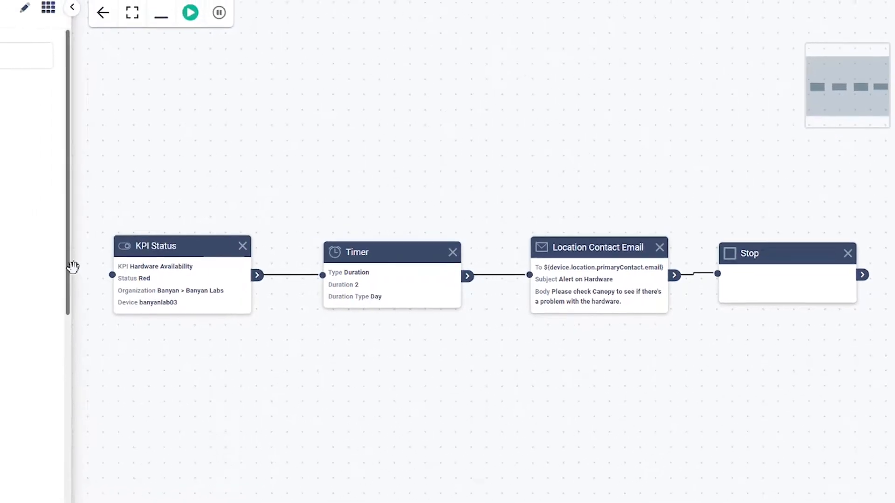
Add a Twilio SMS notification to the My new automation workflow, below the Timer block.
scroll(293, 420, "down", 5)
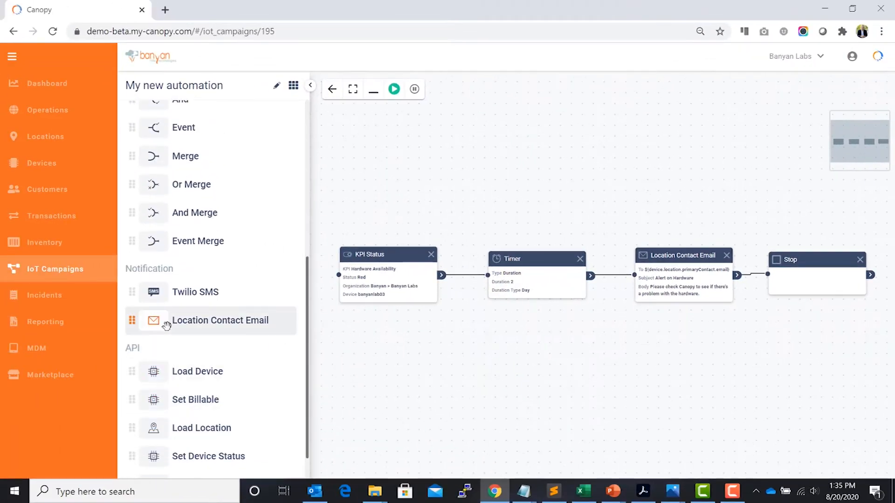
left_click_drag(176, 292, 480, 373)
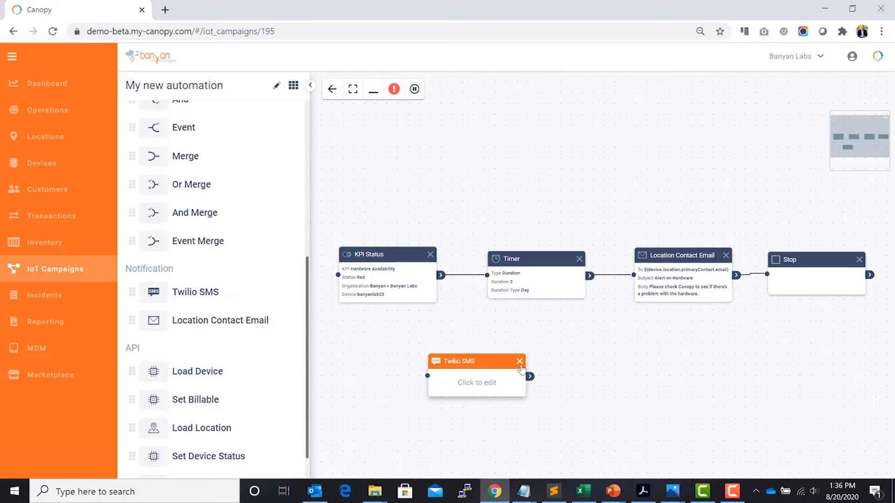
scroll(279, 302, "up", 3)
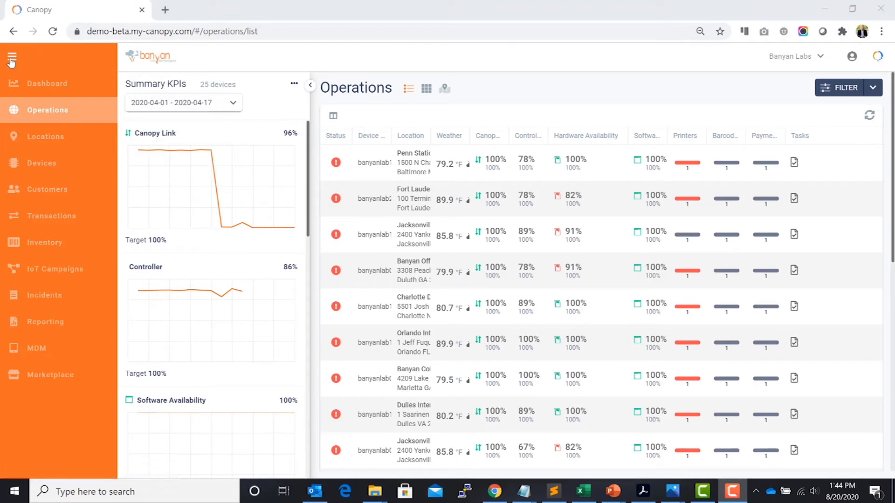
Collapse the main navigation sidebar to icons only and expand it again.
left_click(11, 58)
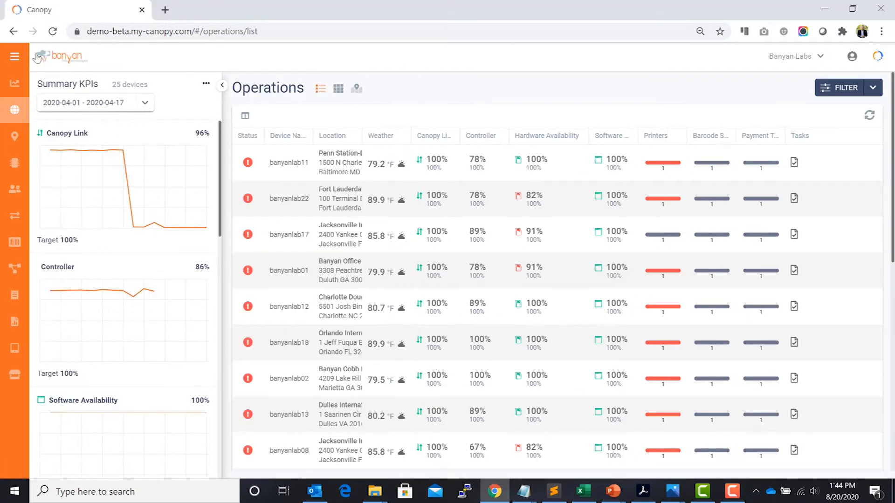
left_click(13, 59)
left_click(13, 61)
left_click(13, 61)
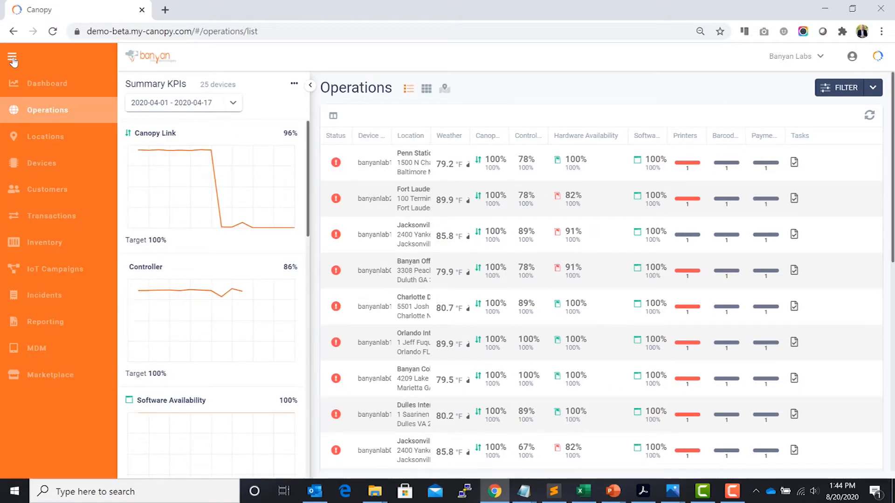
Start a new IoT campaign and name it "My new campaign".
left_click(47, 274)
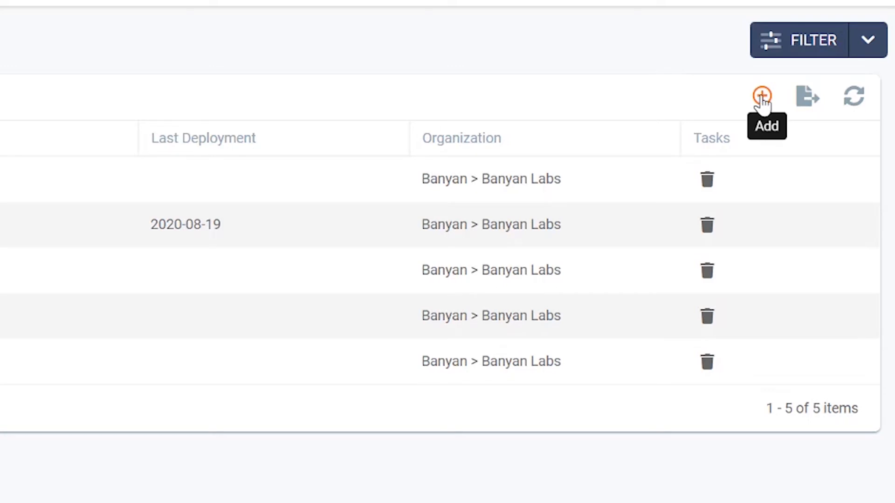
left_click(763, 97)
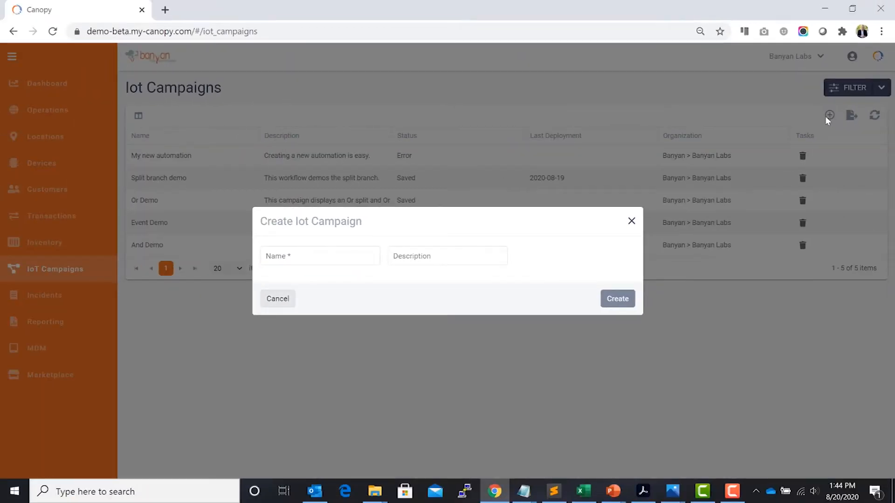
left_click(282, 258)
type("My new")
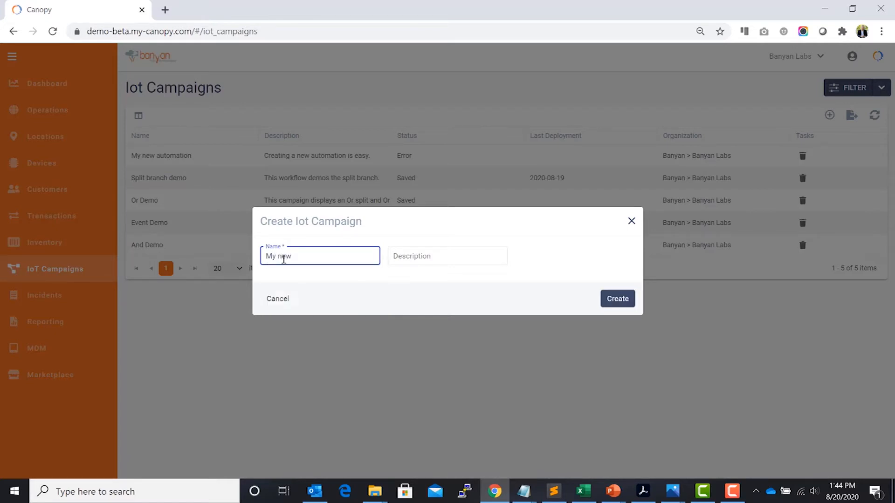
type(" campaign")
Set the campaign description to "This is a description of a campaign." and create the campaign.
key("Tab")
type("This")
key("BackSpace")
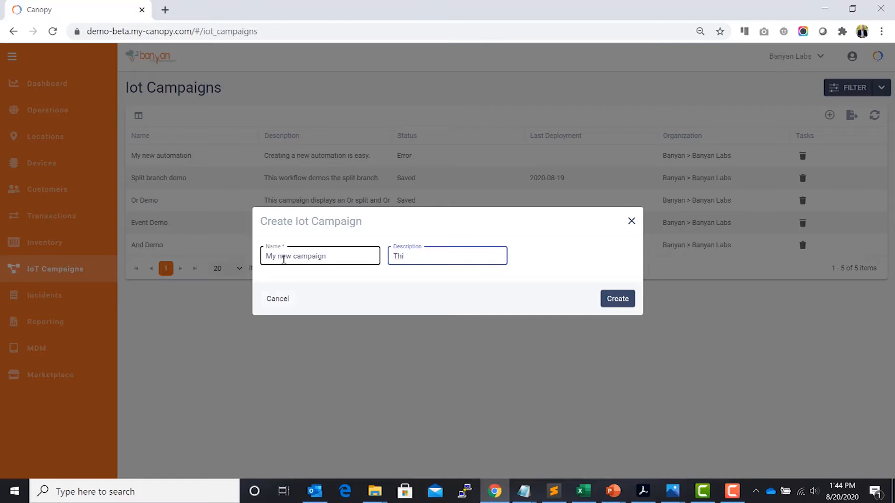
type("s is a descripton")
key("BackSpace")
key("BackSpace")
type("ion of a campaign.")
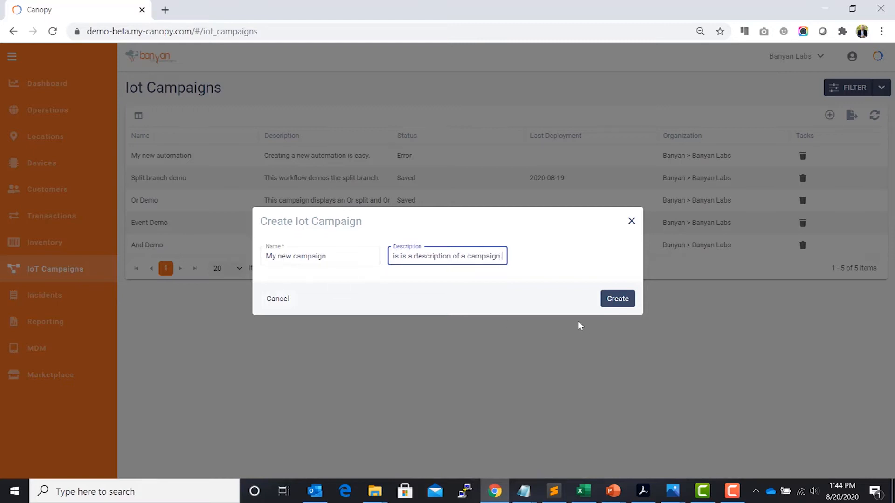
left_click(618, 301)
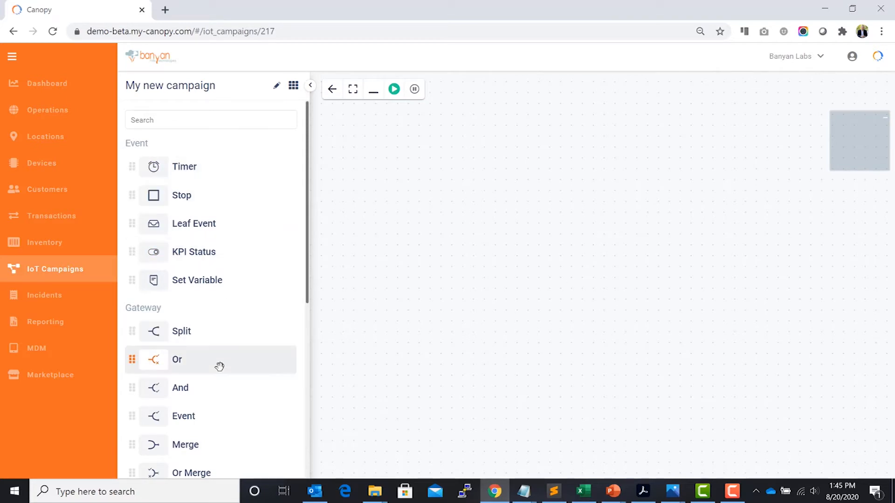
Examine the available campaign components in both the list layout and the grid layout.
scroll(234, 332, "down", 7)
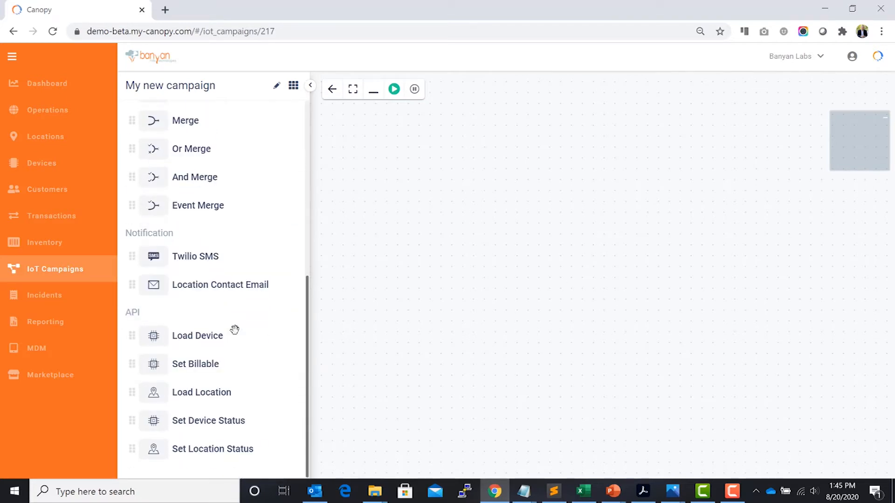
scroll(234, 331, "up", 8)
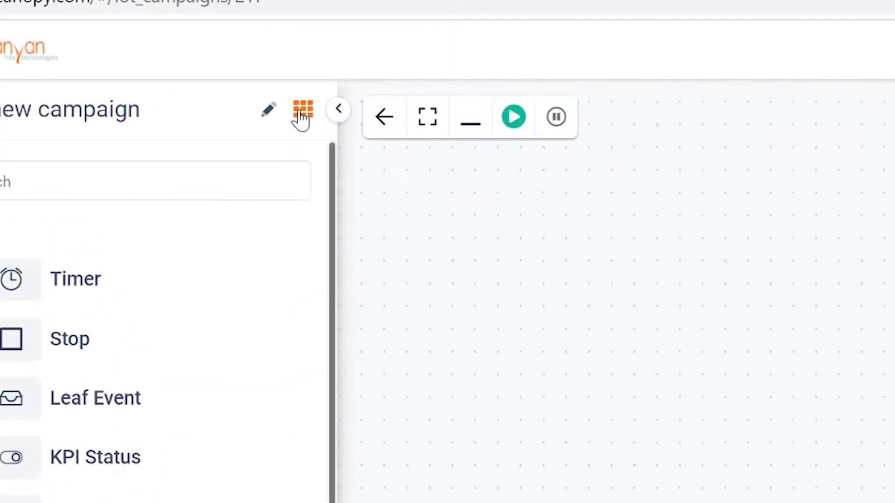
left_click(301, 111)
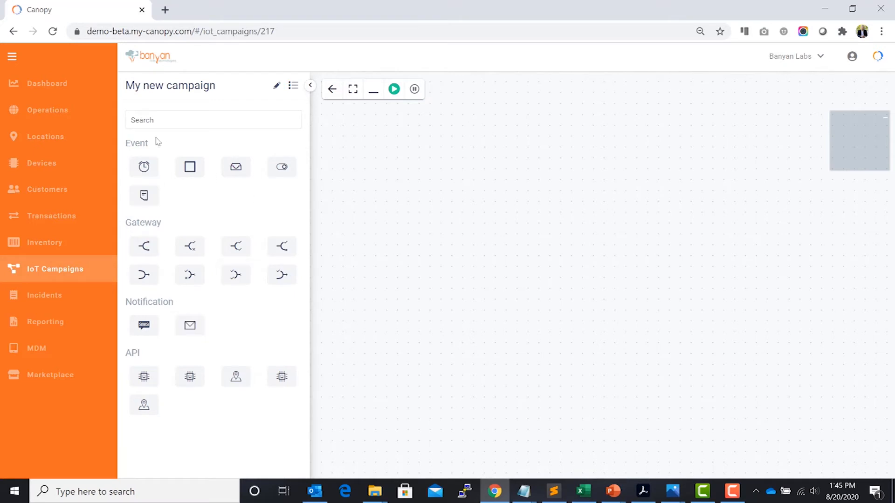
left_click(294, 89)
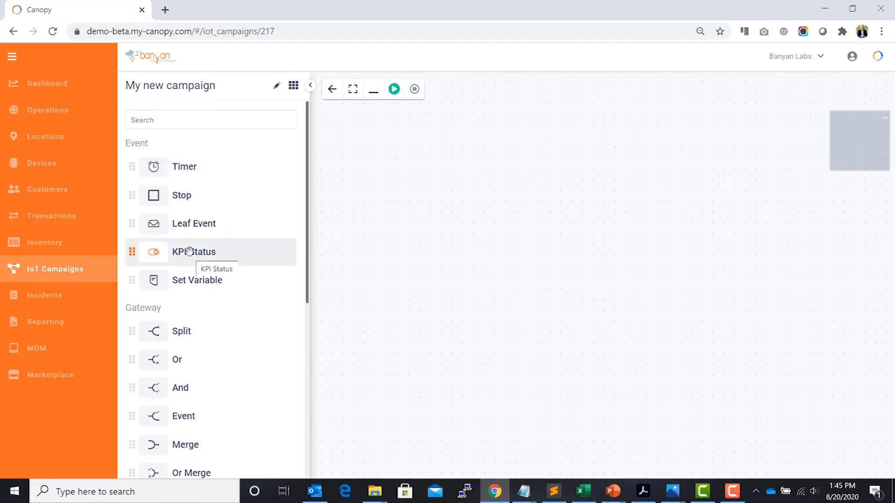
Add a KPI Status event to the canvas with its KPI set to Printers and its status set to Red.
left_click_drag(189, 253, 373, 260)
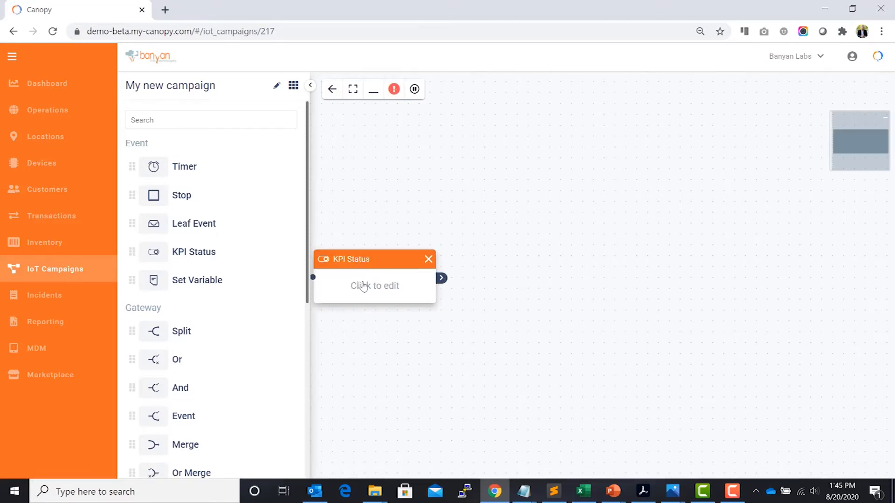
left_click(364, 287)
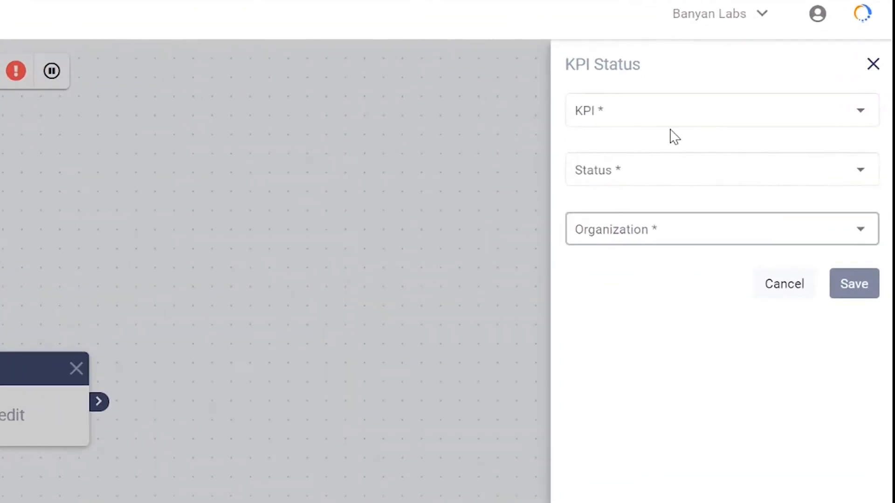
left_click(606, 124)
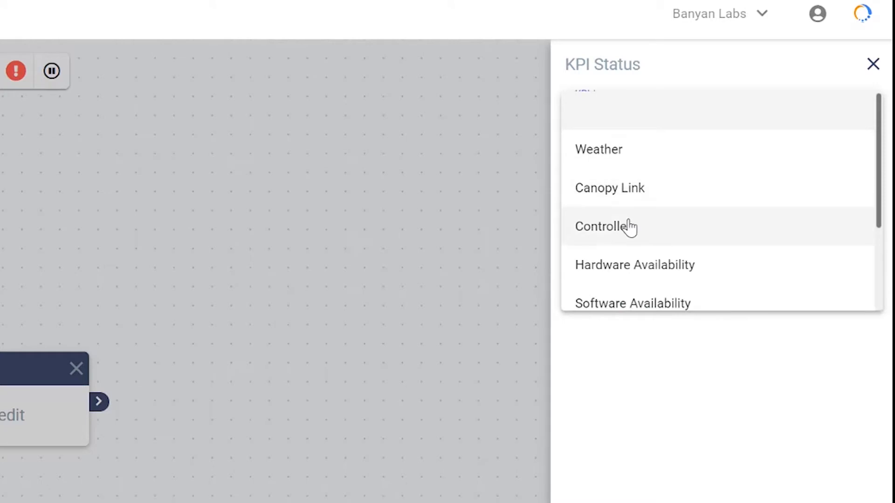
scroll(627, 226, "down", 3)
left_click(621, 226)
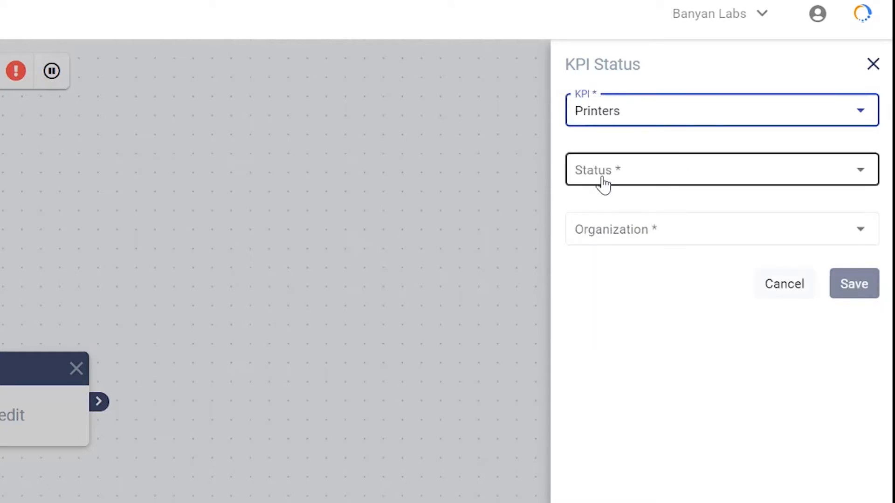
left_click(602, 180)
left_click(593, 219)
Assign the KPI Status event to organization Banyan > Banyan Labs and device banyanlab01, and save it.
left_click(605, 236)
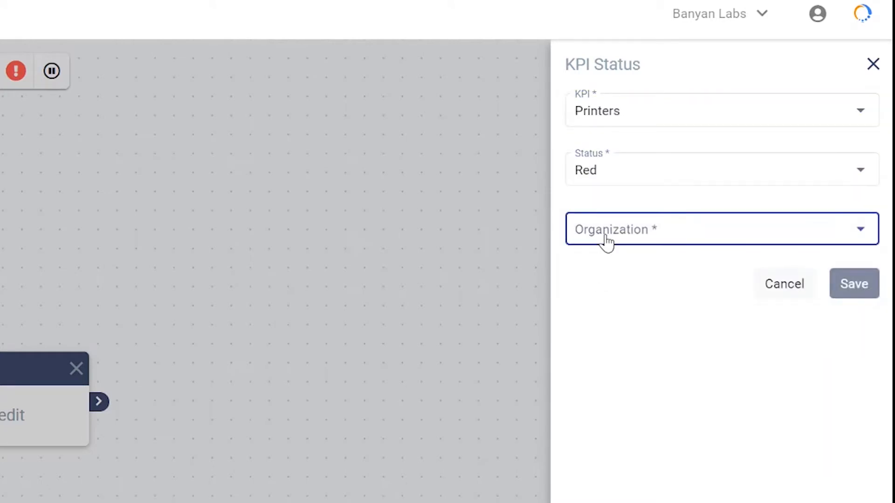
left_click(613, 268)
left_click(609, 290)
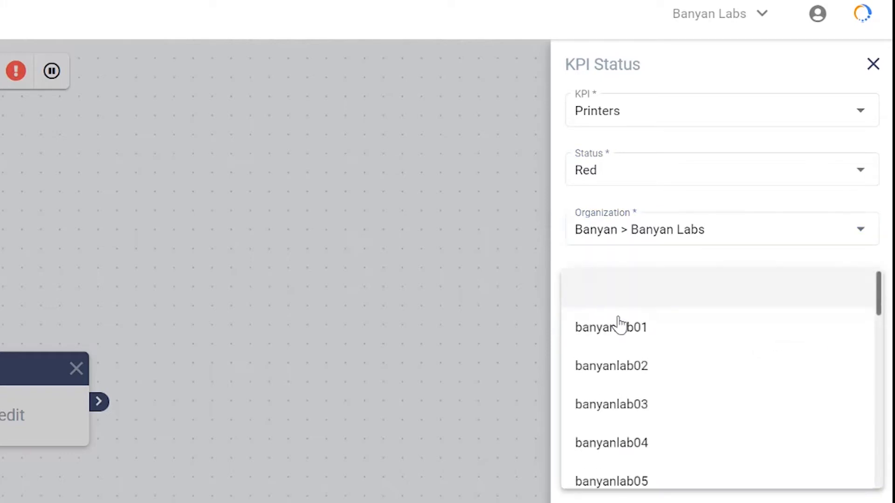
left_click(620, 332)
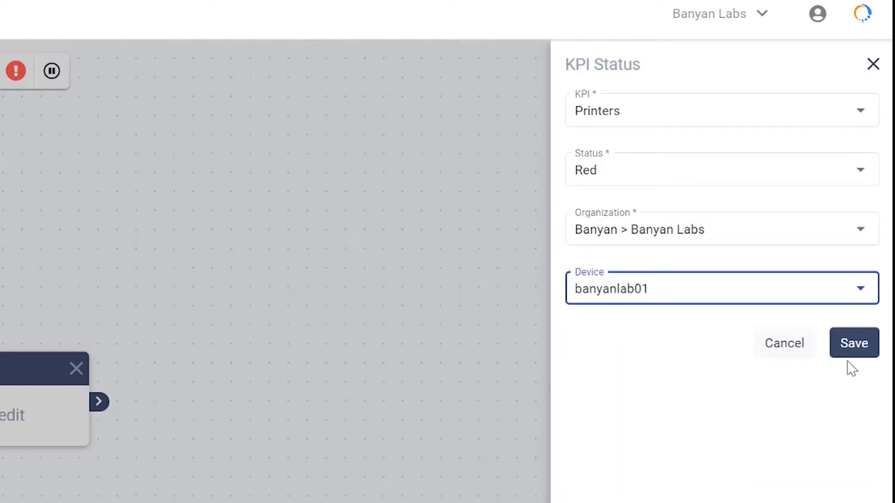
left_click(858, 348)
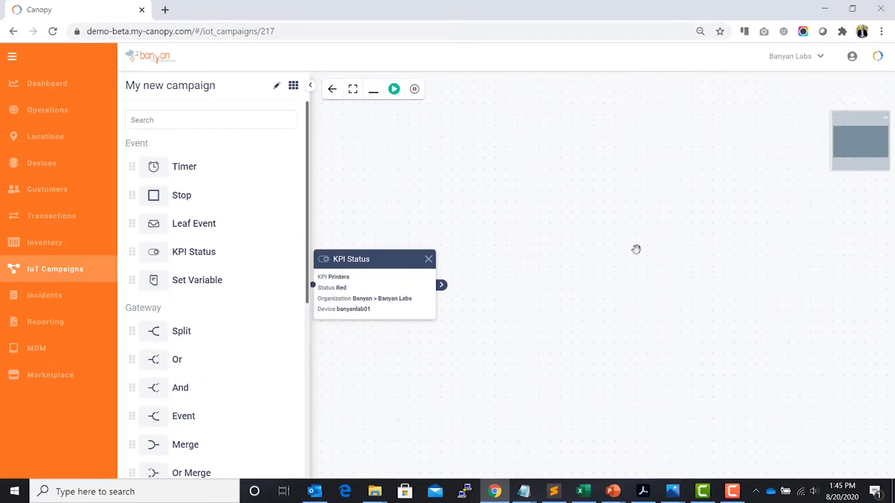
Move the KPI Status block slightly up and to the right on the canvas.
left_click(361, 260)
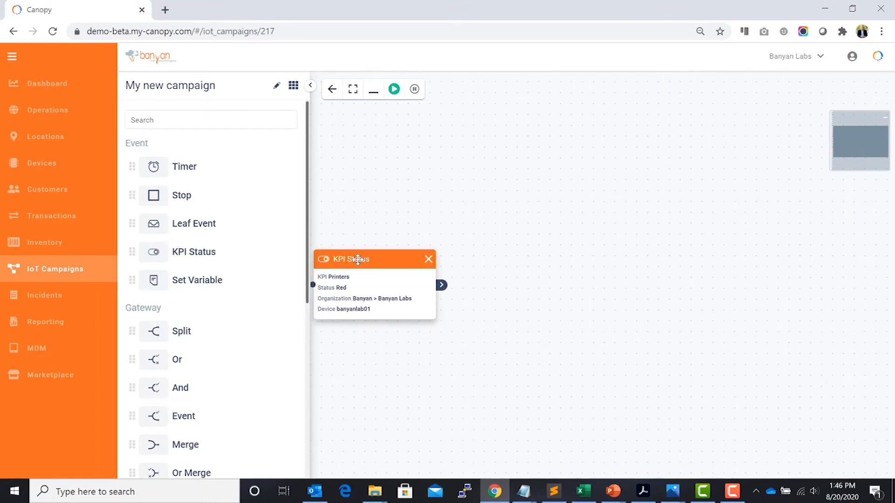
left_click_drag(361, 259, 372, 255)
left_click(467, 238)
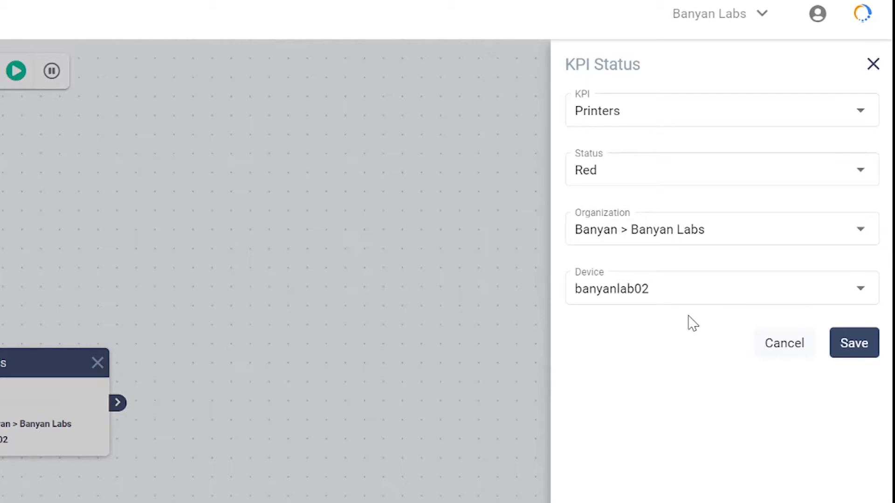
Reset the KPI Status block's device to the blank option.
left_click(674, 299)
left_click(673, 298)
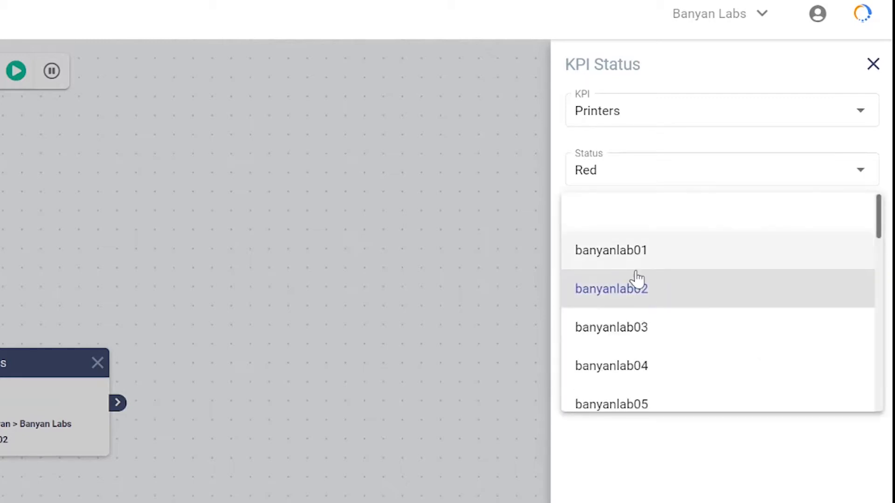
left_click(643, 214)
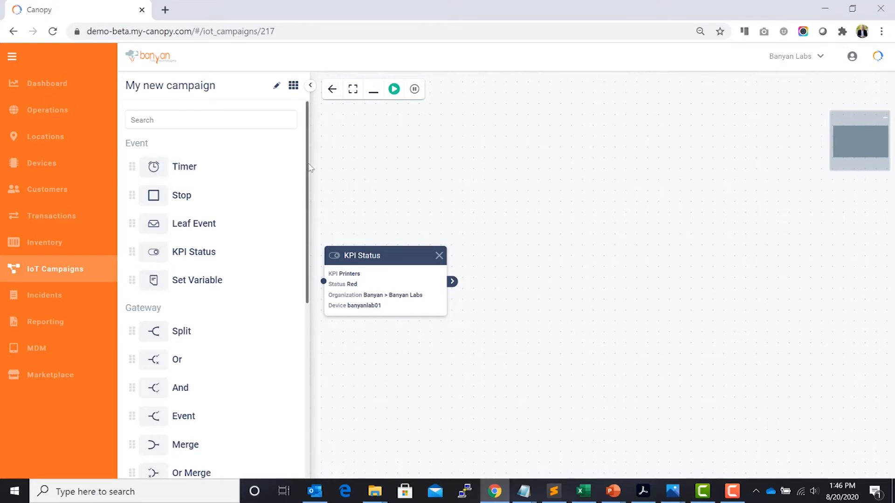
Add a Location Contact Email notification to the canvas, above and to the right of the KPI Status block.
left_click_drag(308, 166, 303, 261)
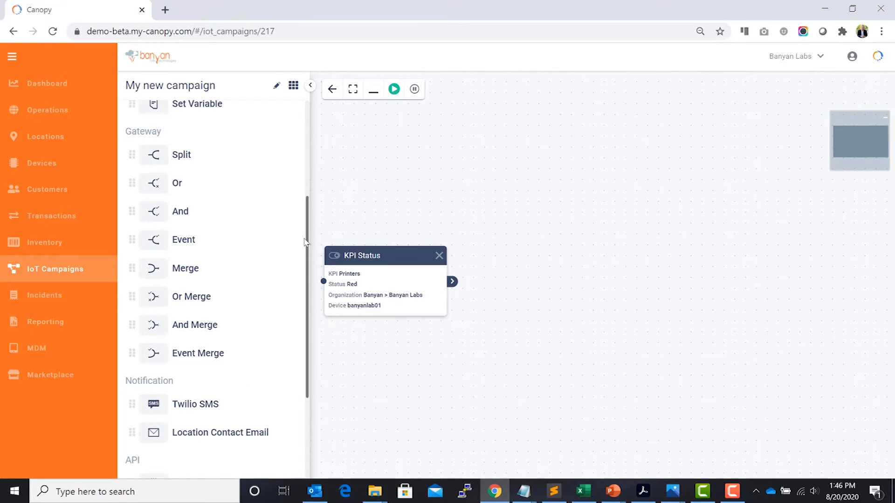
left_click(351, 287)
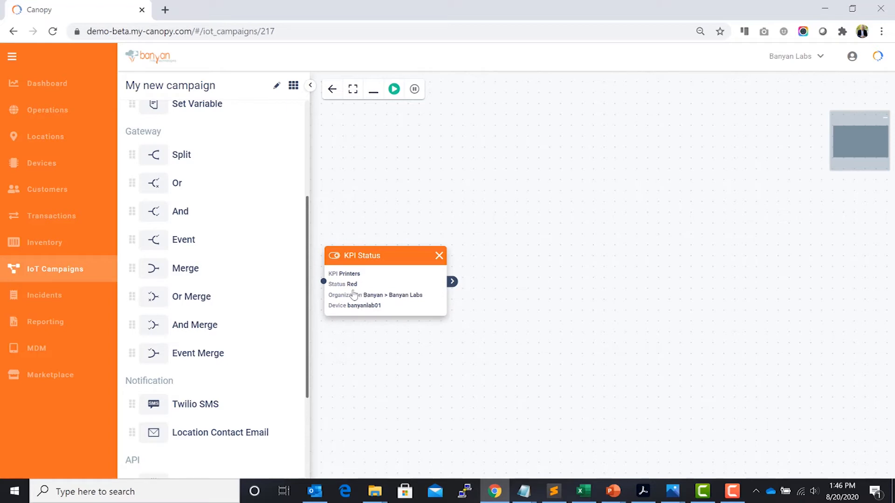
left_click_drag(140, 433, 587, 199)
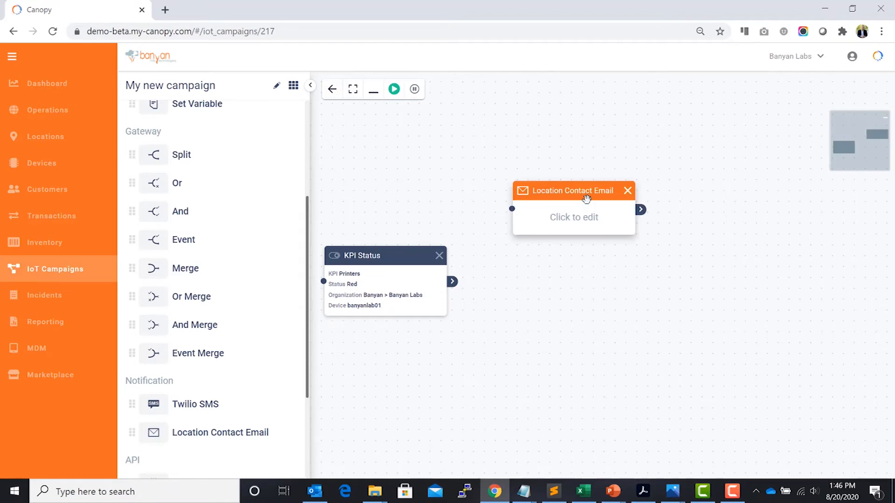
Set the contact email's subject to "Please check printer" and its body to "Status is reported red.", and save it.
left_click(576, 218)
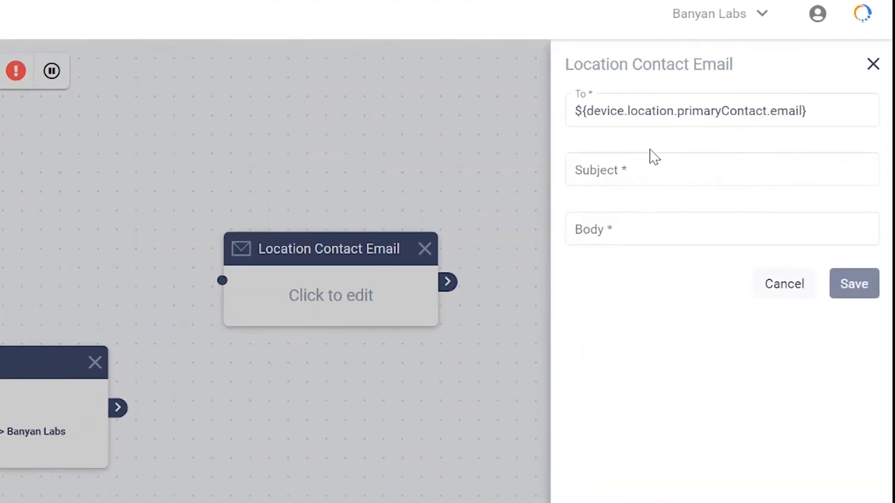
left_click(605, 177)
type("Please check printer")
key("Tab")
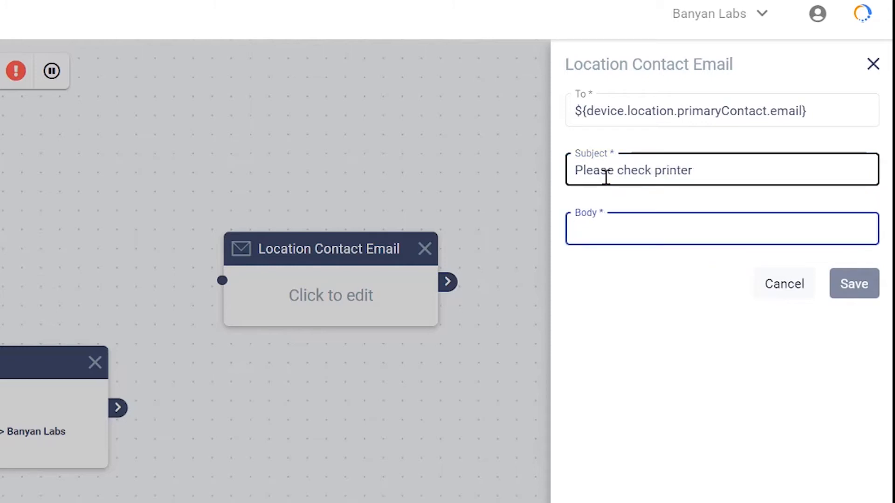
type("Status is re")
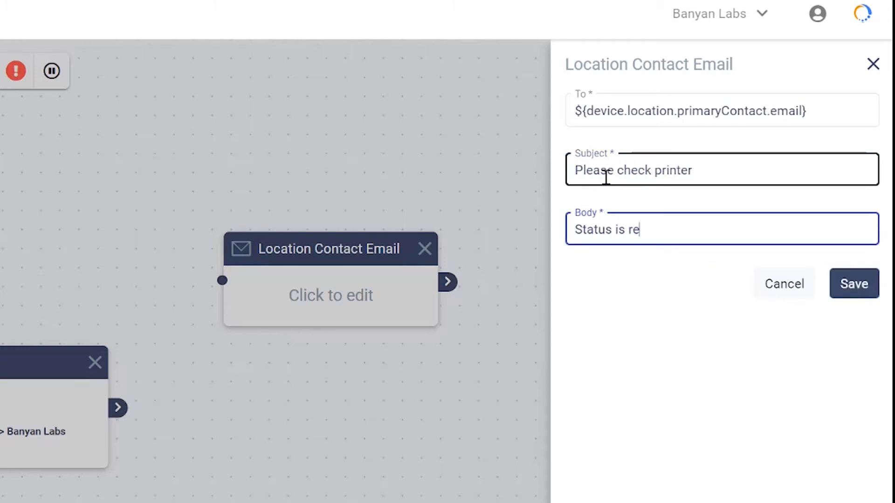
type("ported red.")
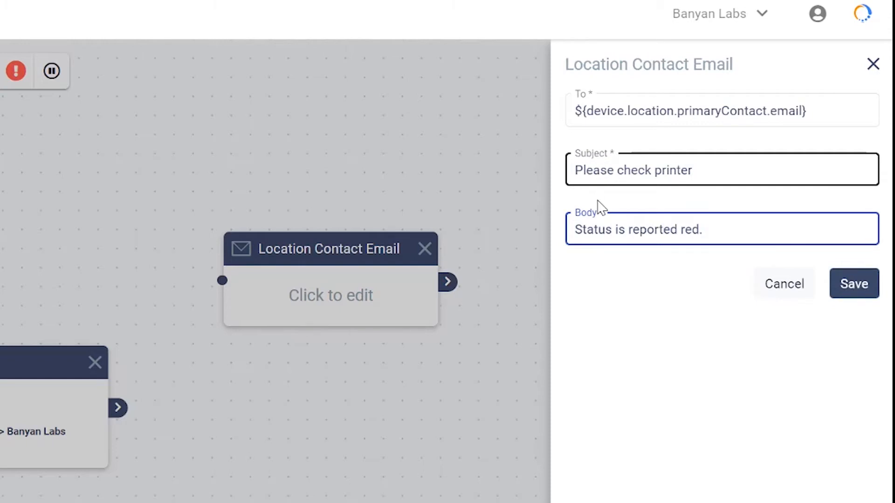
left_click(851, 287)
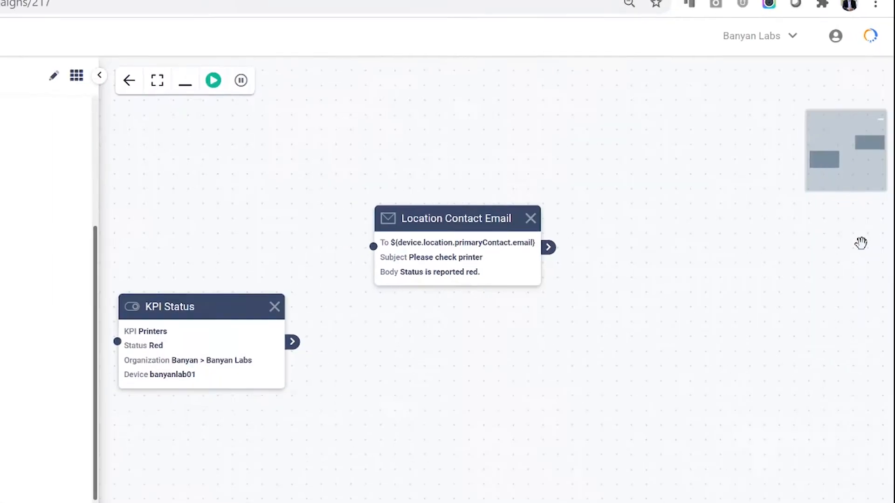
Add a Twilio SMS notification below the Location Contact Email block, and a Split gateway just right of the KPI Status block.
left_click_drag(189, 409, 592, 341)
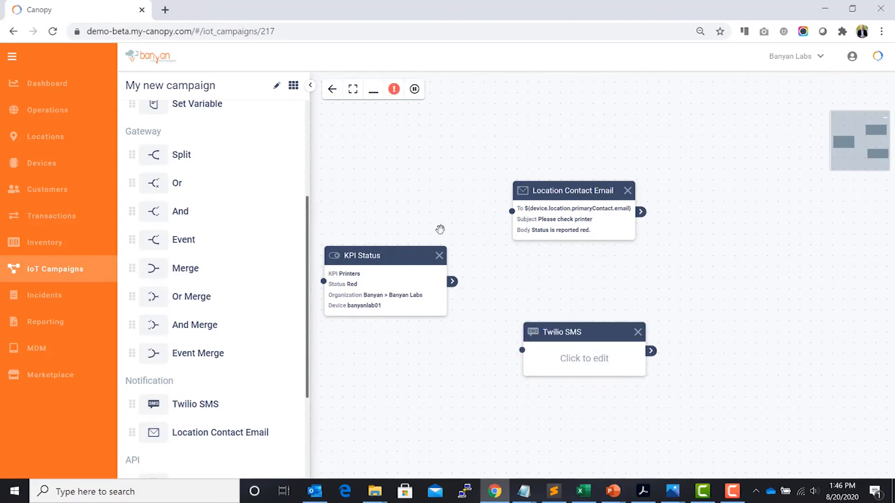
left_click_drag(220, 161, 530, 280)
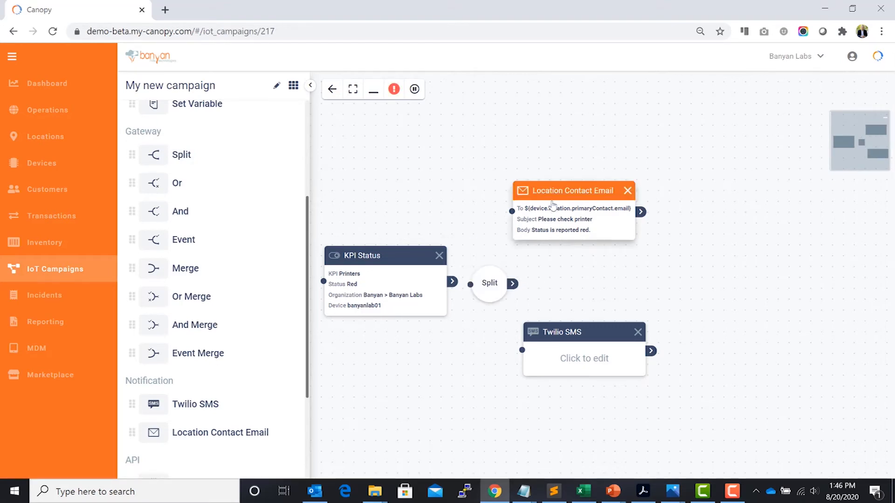
Shift both notification blocks to the right and reposition the Split gateway slightly up and to the right.
left_click_drag(553, 187, 586, 189)
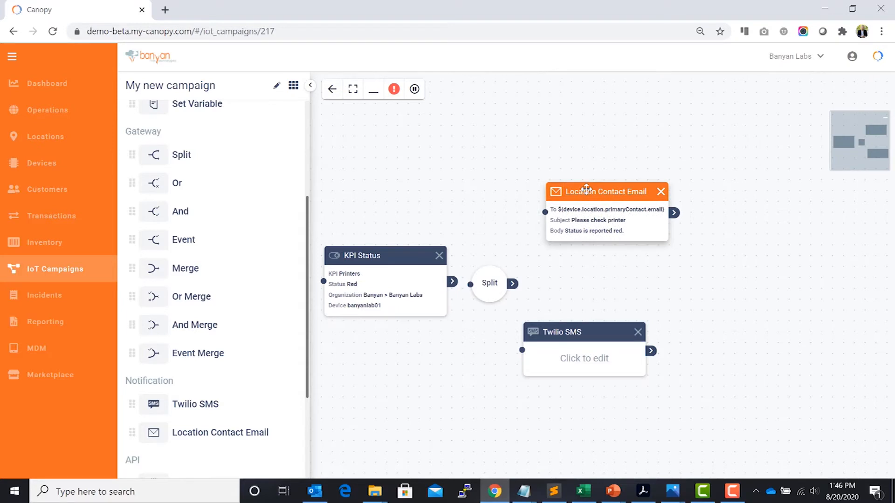
left_click_drag(574, 329, 600, 323)
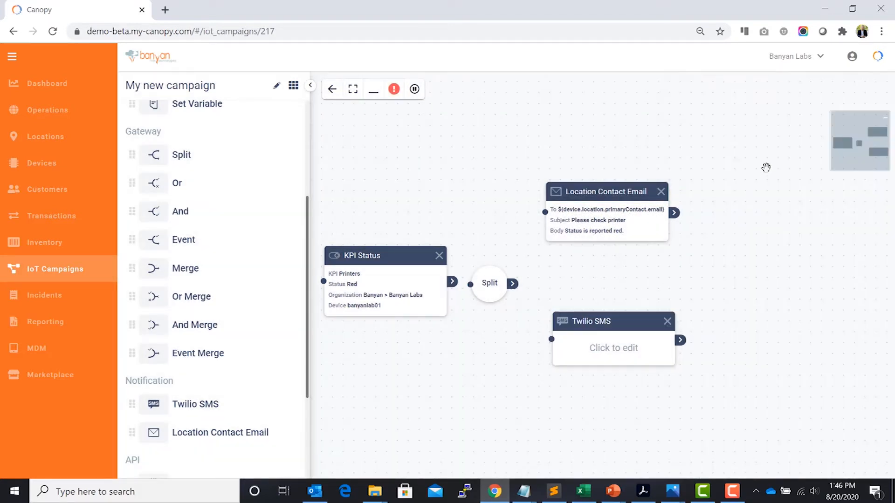
scroll(513, 377, "down", 1)
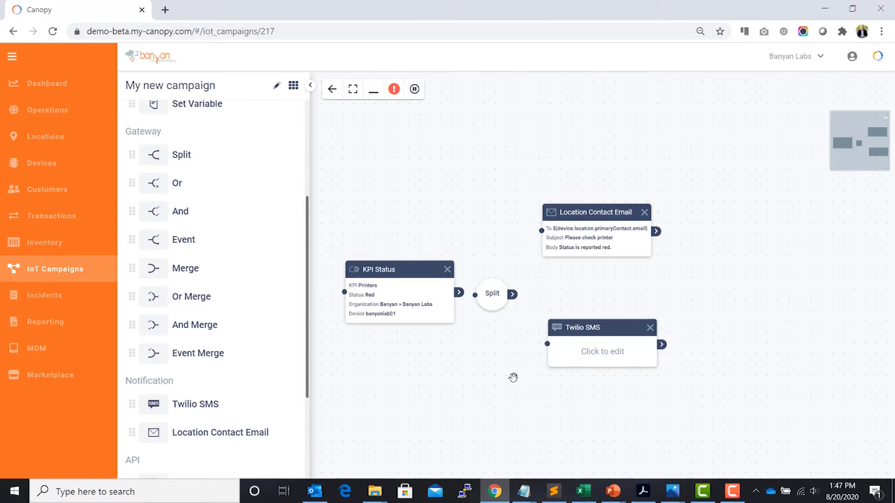
left_click_drag(489, 286, 498, 280)
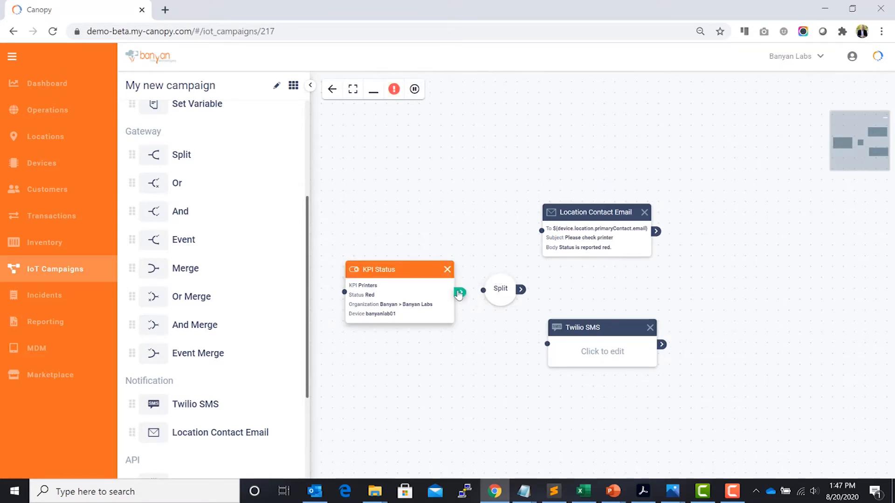
Connect KPI Status to the Split gateway, and the Split gateway to both Location Contact Email and Twilio SMS.
left_click_drag(460, 293, 488, 293)
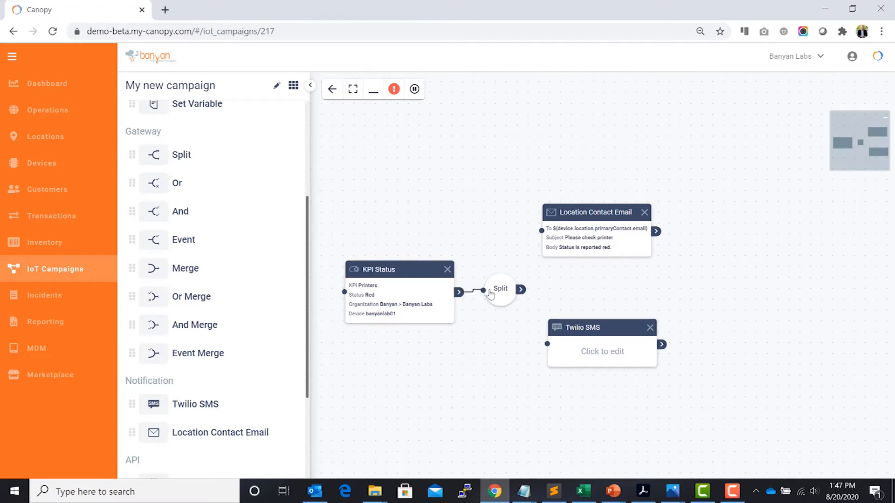
left_click_drag(399, 270, 392, 266)
left_click_drag(497, 283, 543, 229)
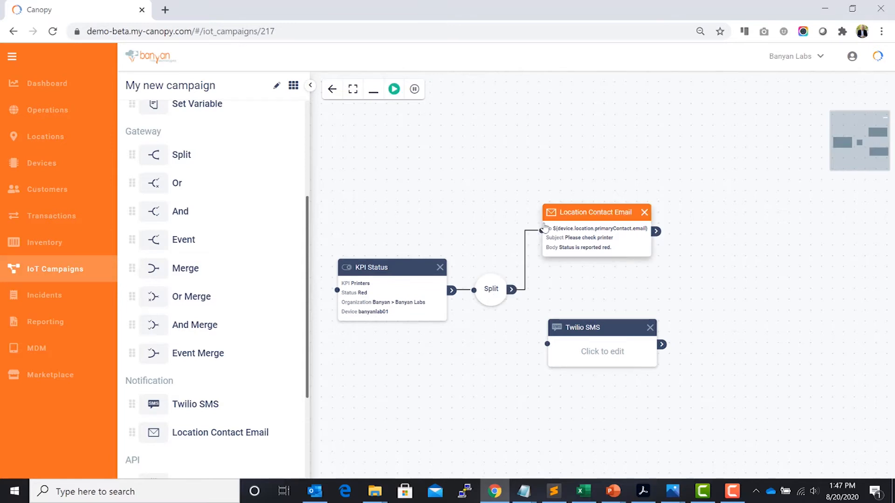
left_click_drag(512, 291, 552, 350)
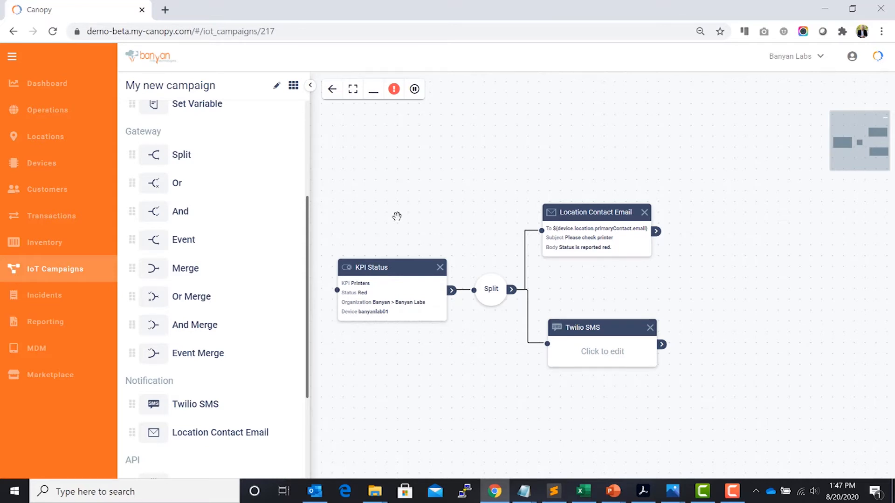
Add a Merge gateway to the right of the notifications and connect Location Contact Email and Twilio SMS to it.
left_click_drag(394, 212, 743, 282)
left_click_drag(656, 231, 685, 286)
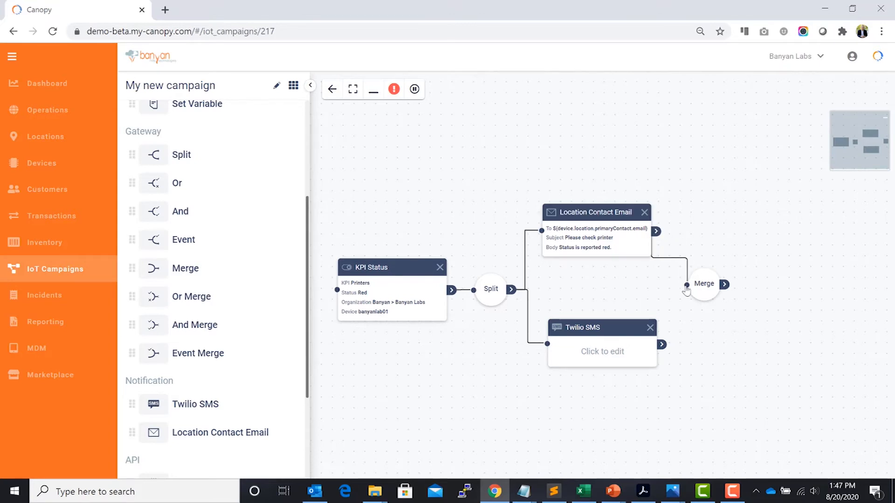
left_click_drag(671, 302, 701, 262)
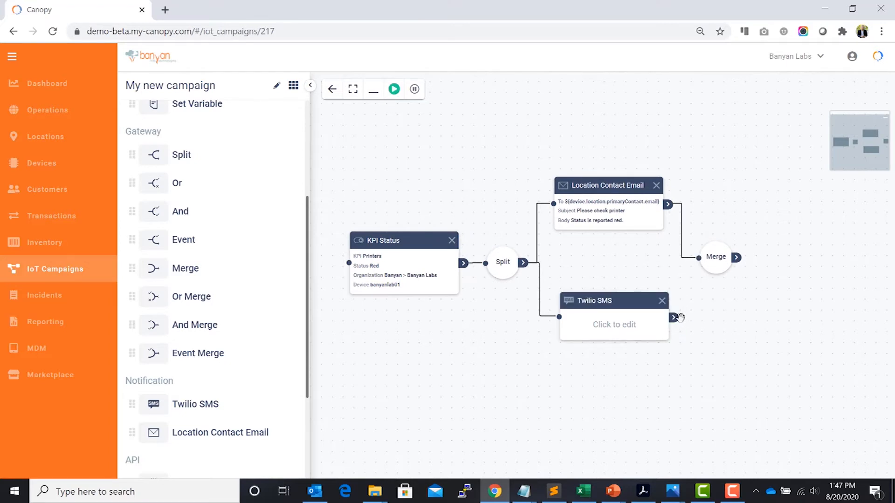
mouse_move(674, 320)
left_mouse_down()
mouse_move(679, 280)
mouse_move(702, 257)
left_mouse_up()
Add a Stop event to the right of the Merge gateway and connect the Merge gateway to it.
scroll(718, 336, "down", 1)
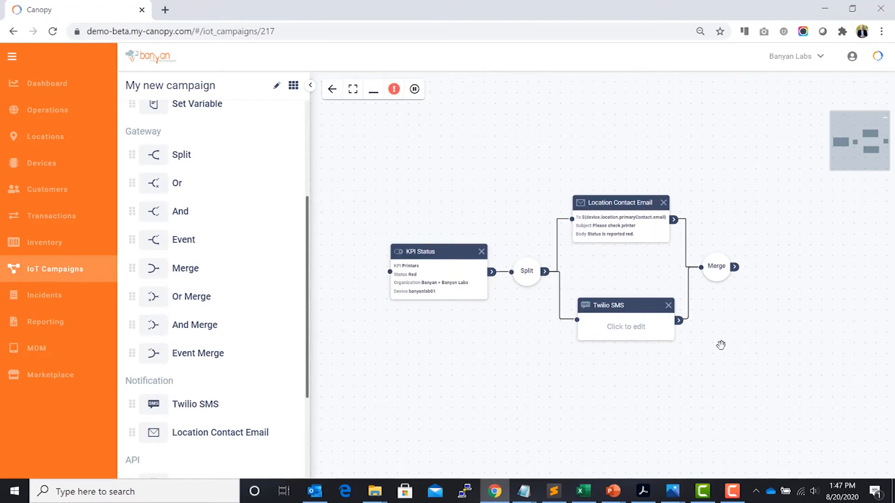
left_click_drag(650, 419, 587, 422)
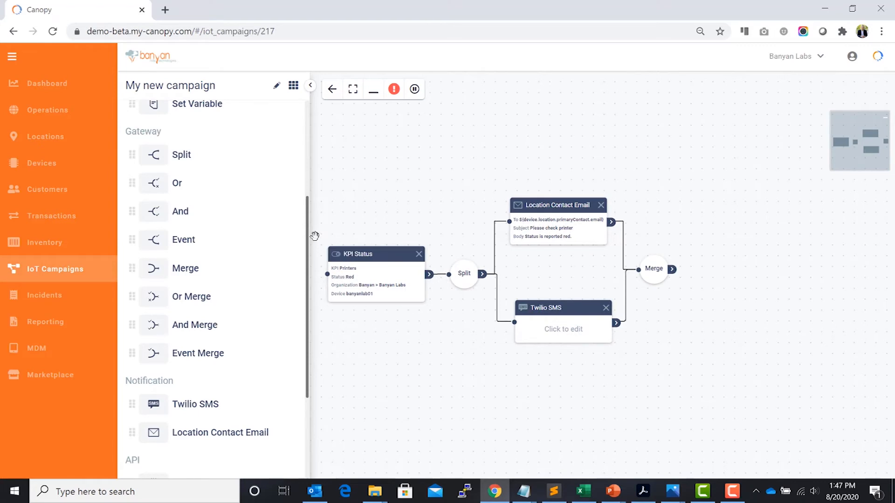
scroll(307, 156, "up", 1)
scroll(307, 156, "up", 5)
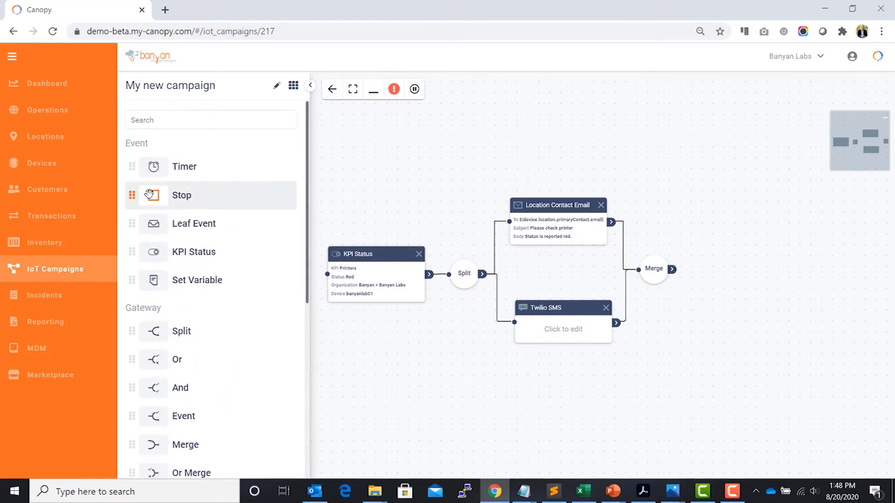
left_click_drag(185, 197, 750, 254)
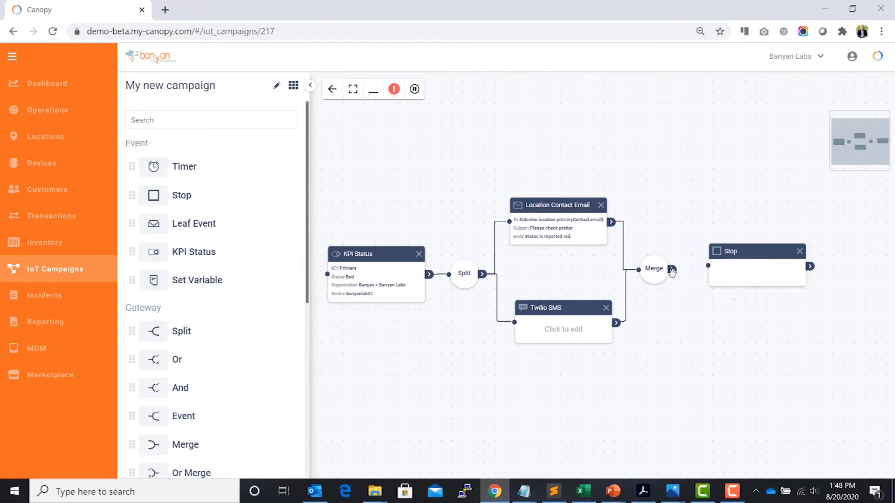
left_click_drag(672, 270, 731, 255)
left_click(726, 266)
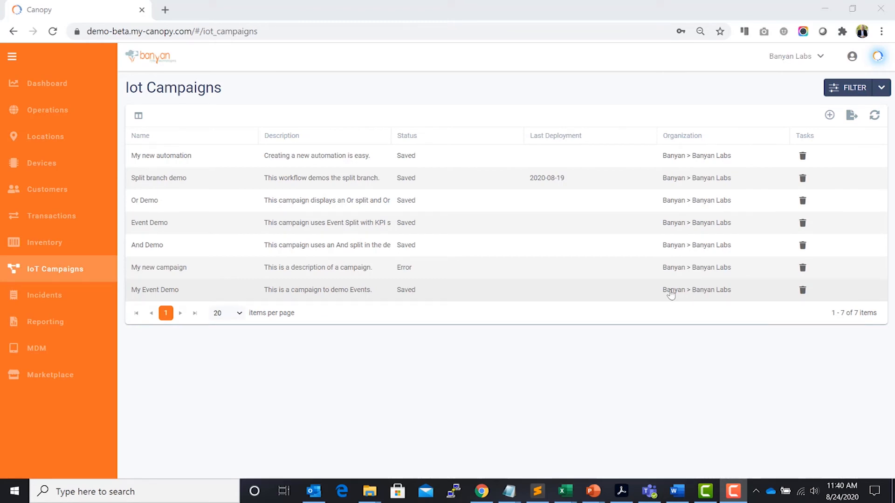
Open the Or Demo campaign from the IoT campaign list and examine its Leaf Event block.
left_click(154, 207)
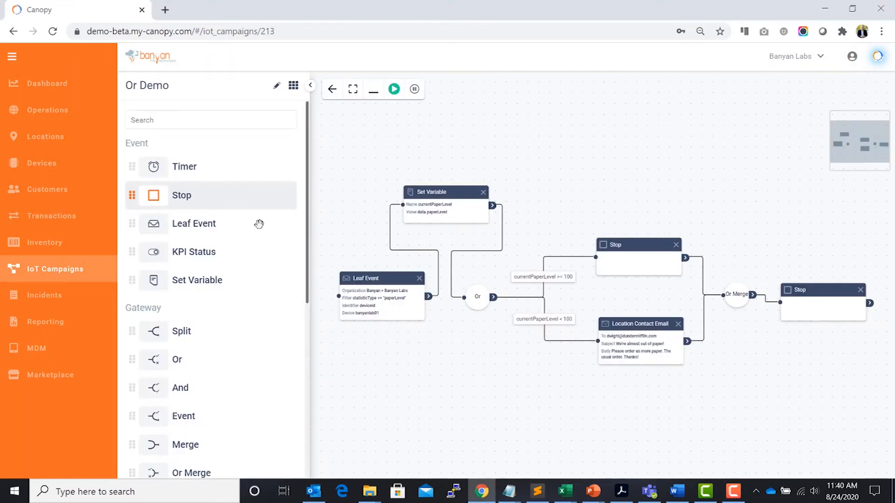
scroll(259, 227, "down", 1)
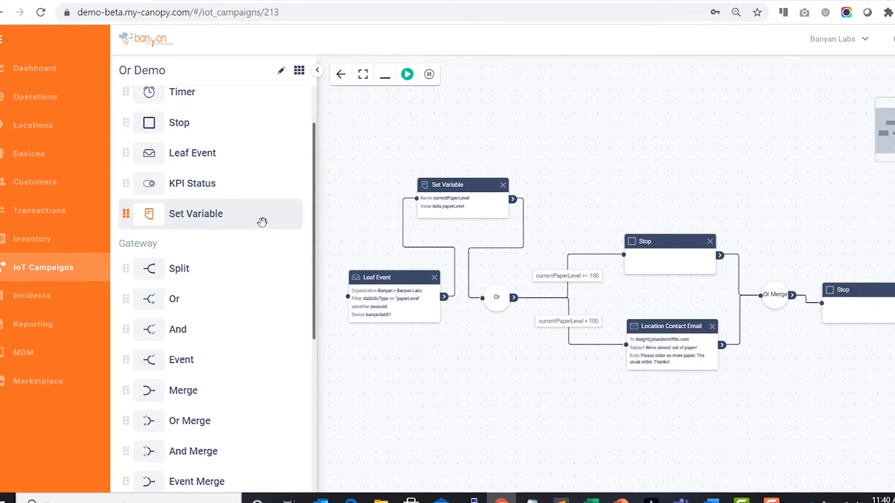
scroll(259, 227, "down", 1)
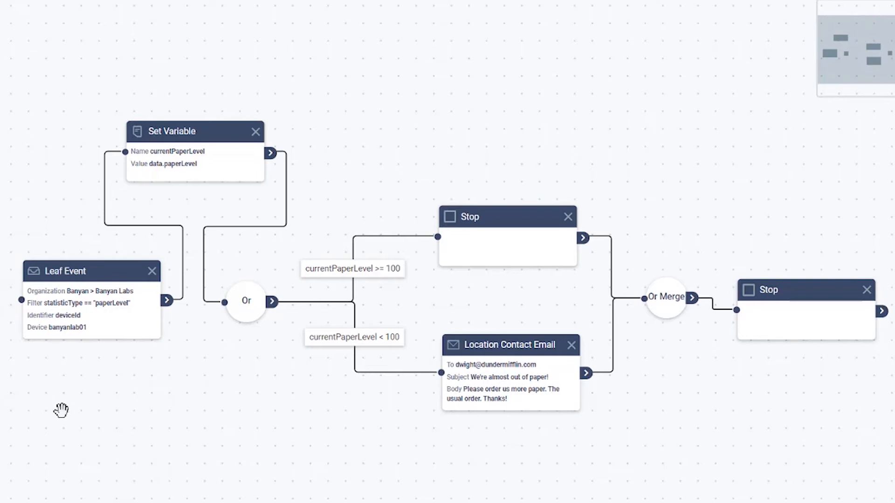
left_click(93, 315)
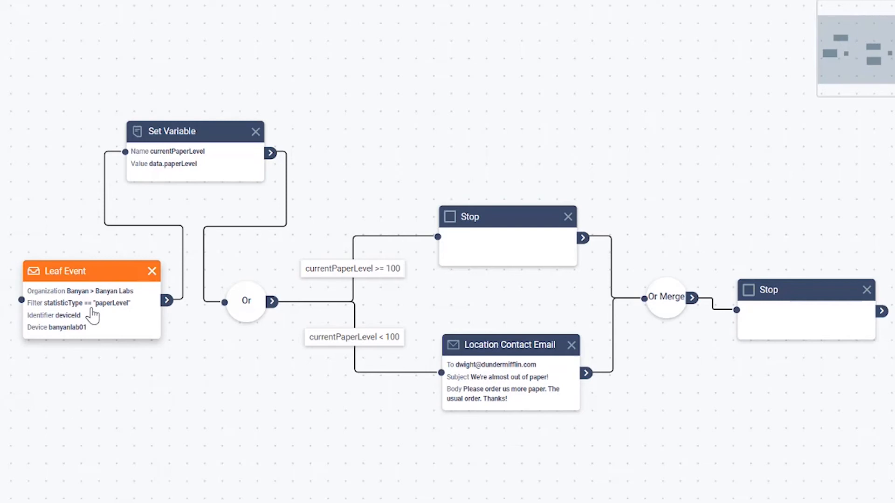